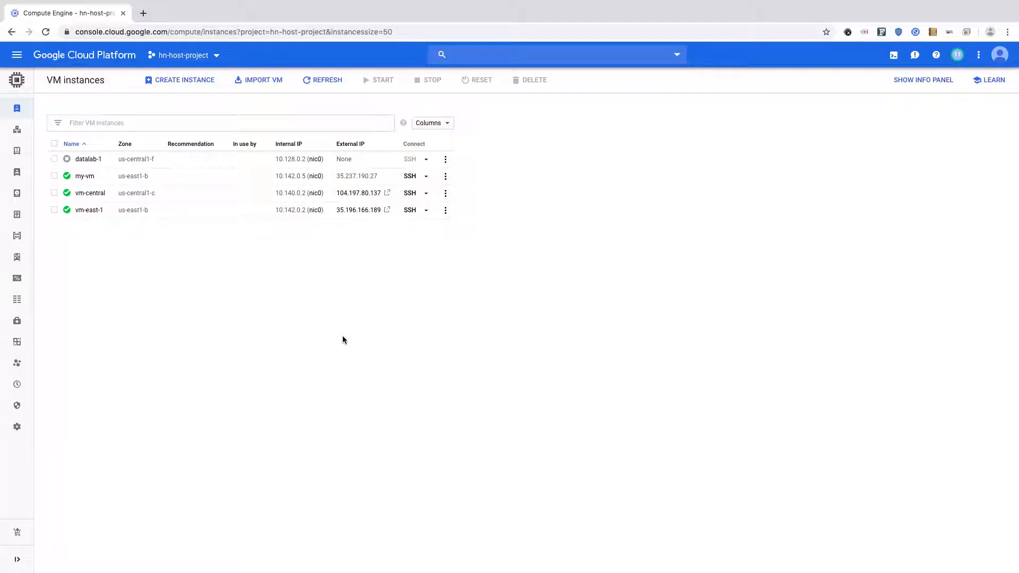
- Open the VPC networks list and view the details of the datalab-network subnet in us-central1
key(ctrl+plus)
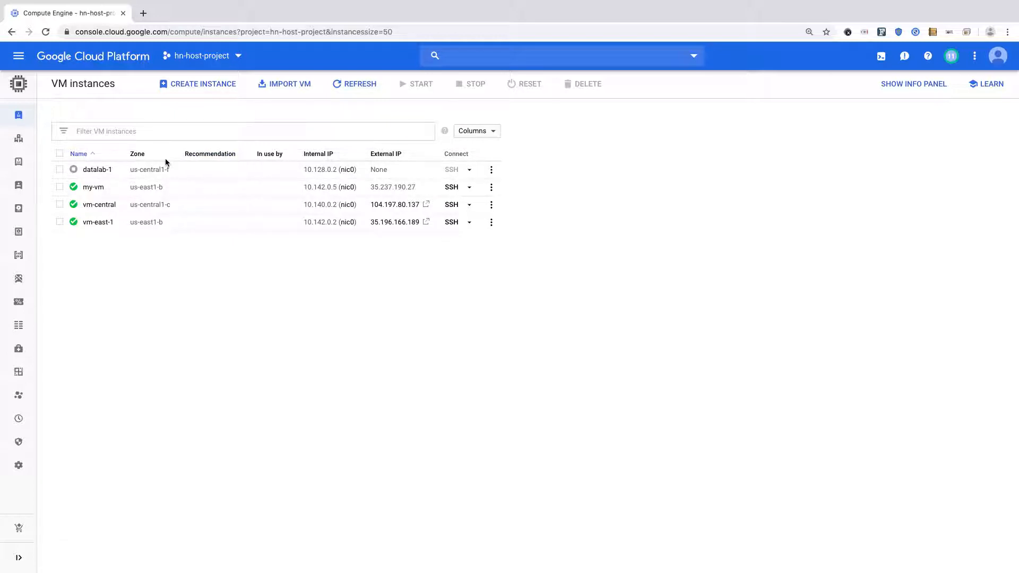
click(18, 60)
mouse_move(83, 217)
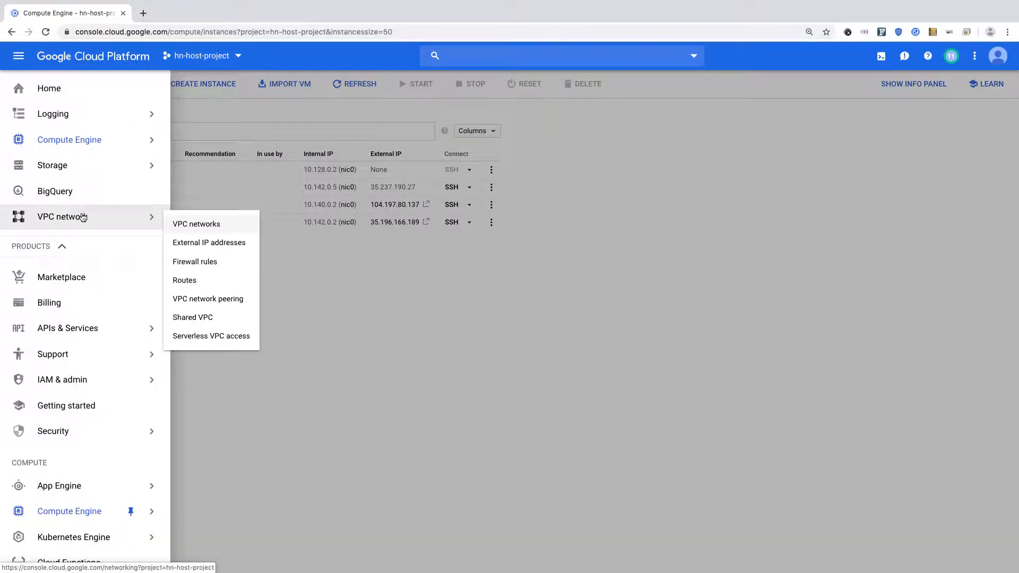
click(194, 225)
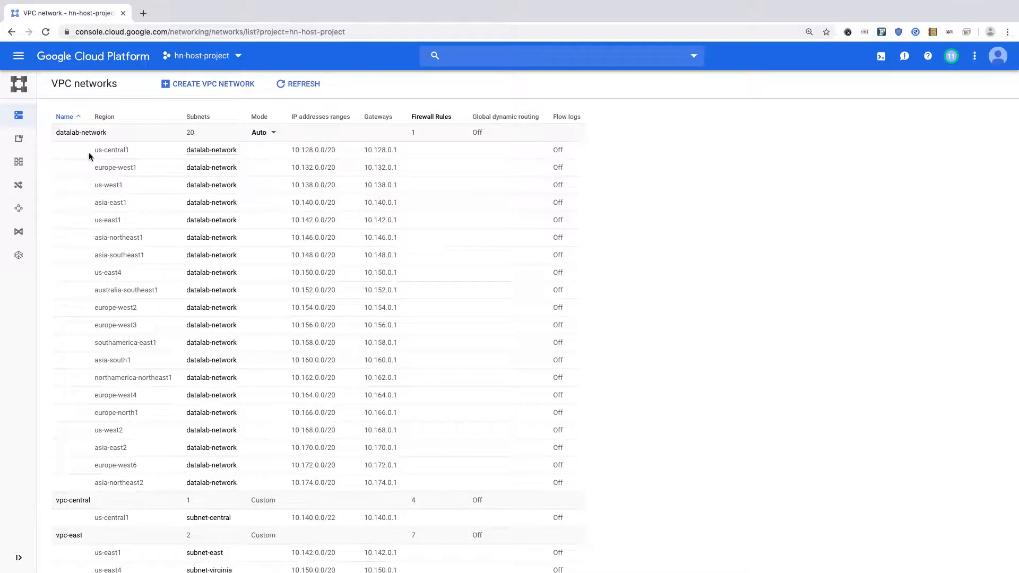
click(212, 152)
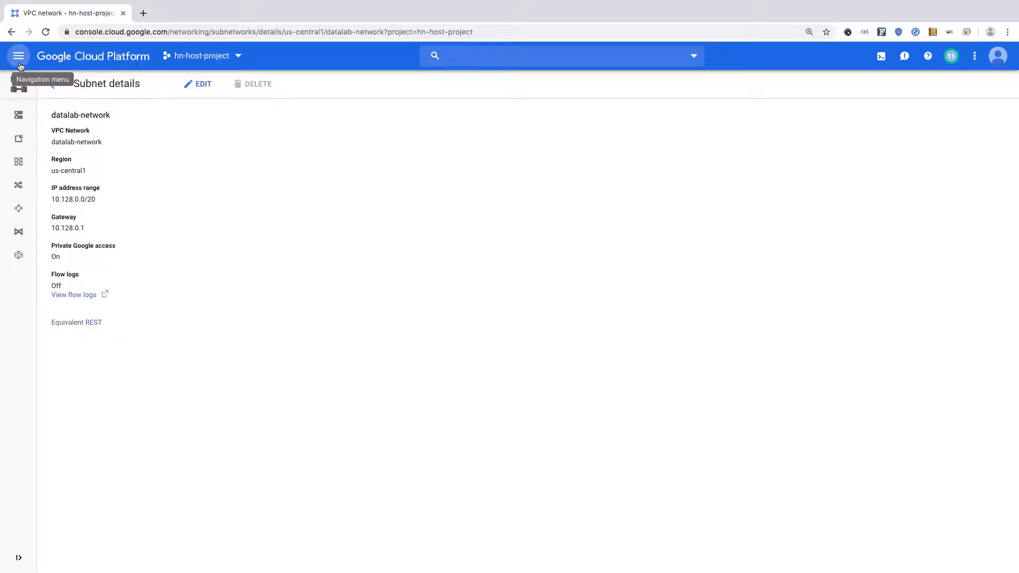
- Open the firewall rules and examine the datalab-ssh-iap rule's source IP range and protocol, returning to the rules list
click(25, 168)
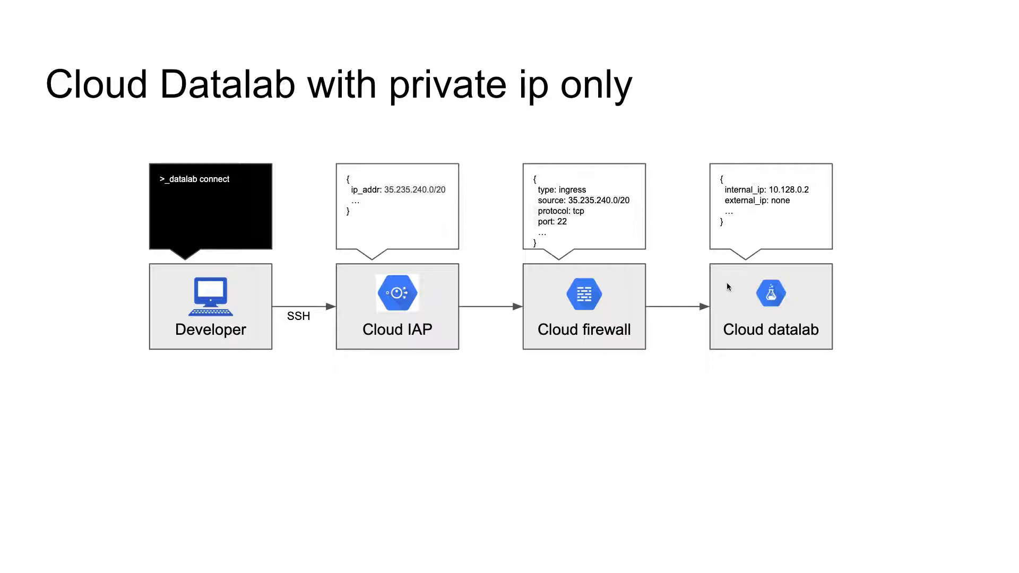
key(ctrl+Right)
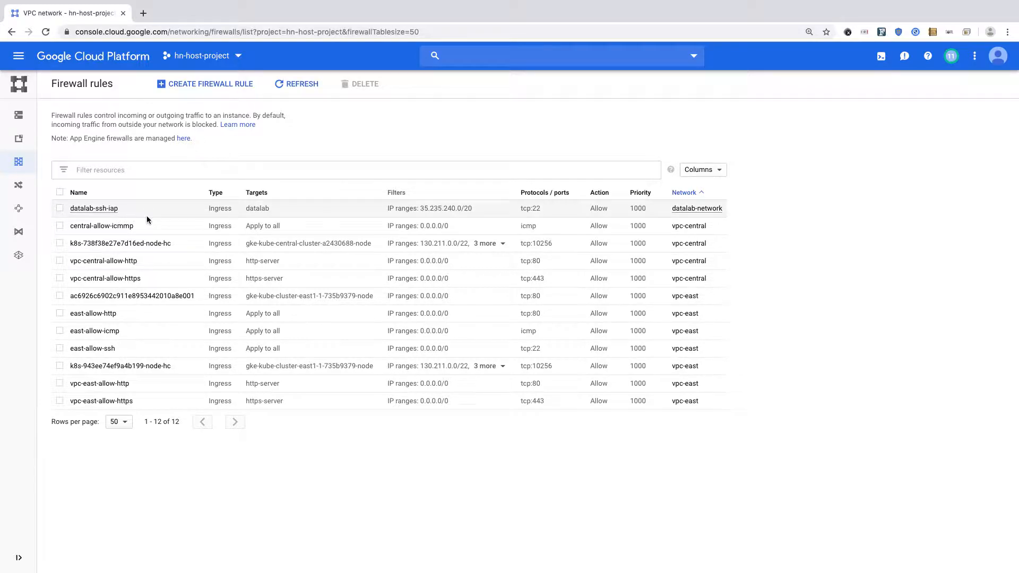
click(108, 209)
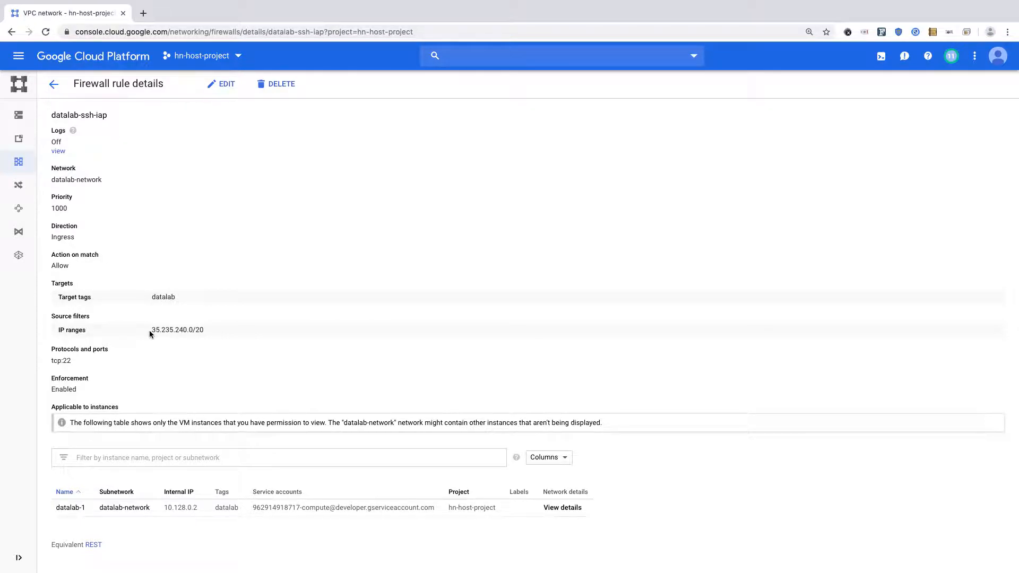
drag(151, 330, 207, 333)
click(245, 302)
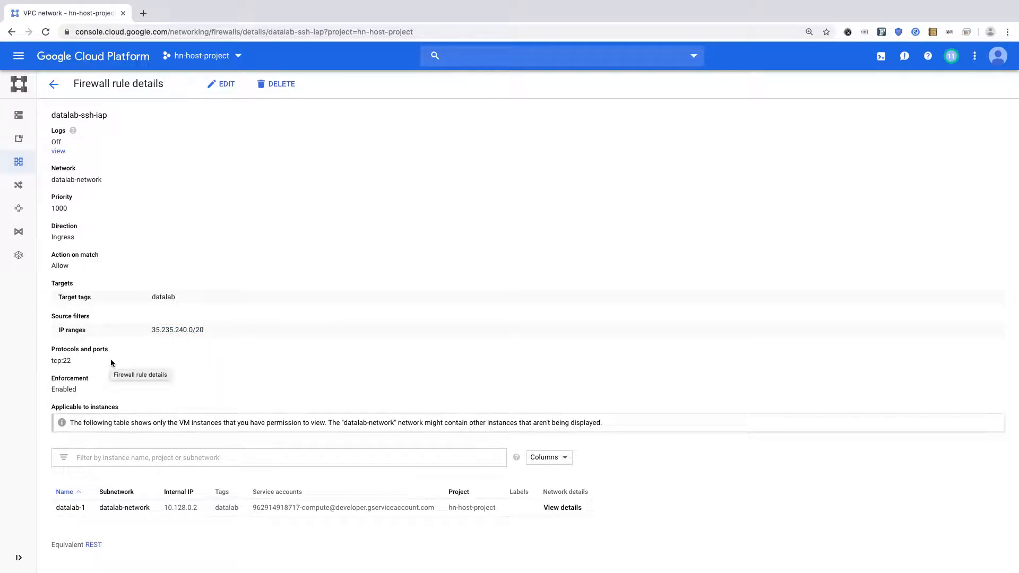
click(53, 85)
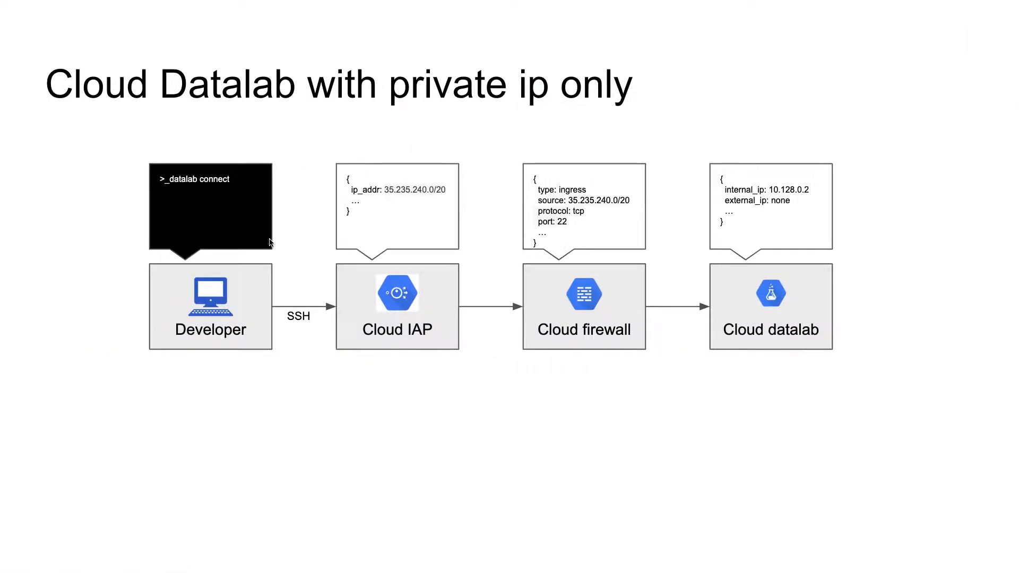
- Switch to Terminal and create the instance datalab-3 in us-central1-f with --beta-no-external-ip and --no-connect, agreeing to use the existing network
key(ctrl+Left)
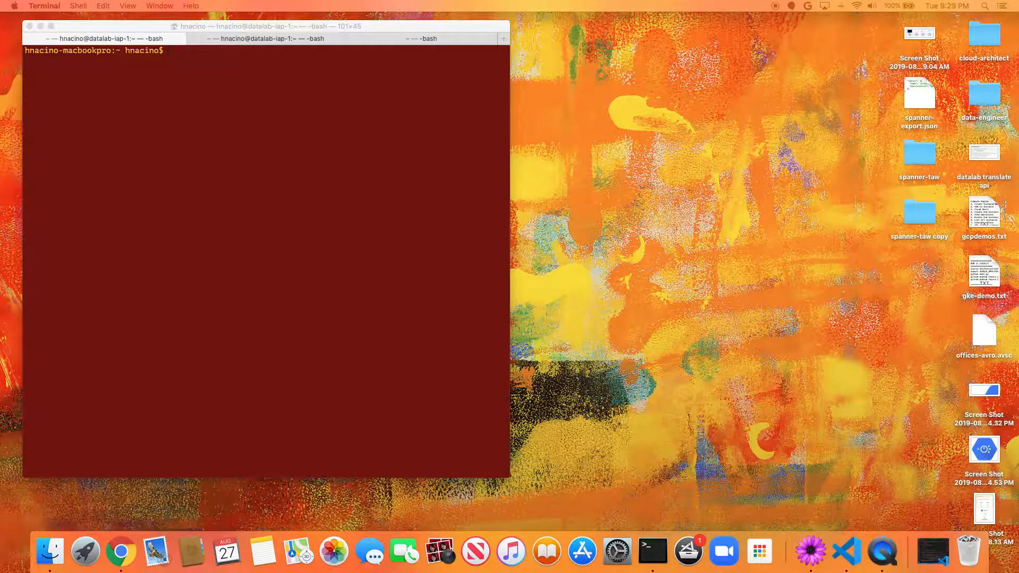
click(260, 104)
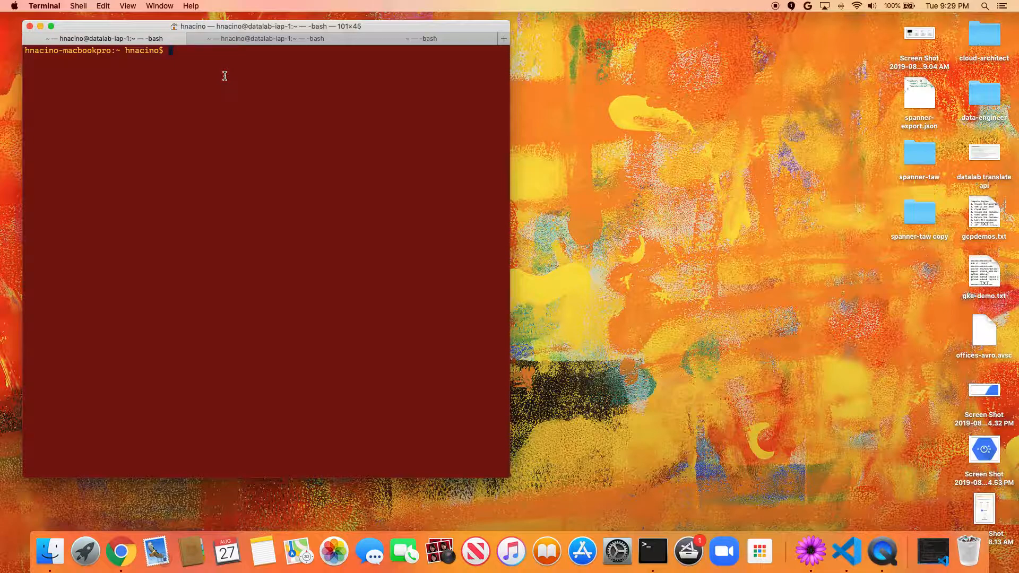
text(datalab create datalab-3  \ --zone us-central1-f \ --beta-no-external-ip \ --no-connect)
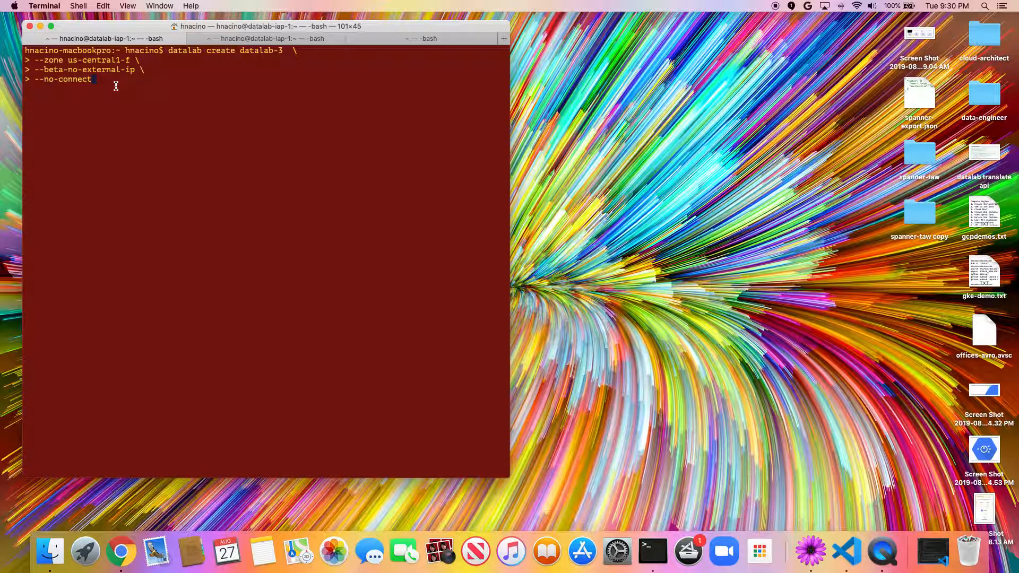
key(Return)
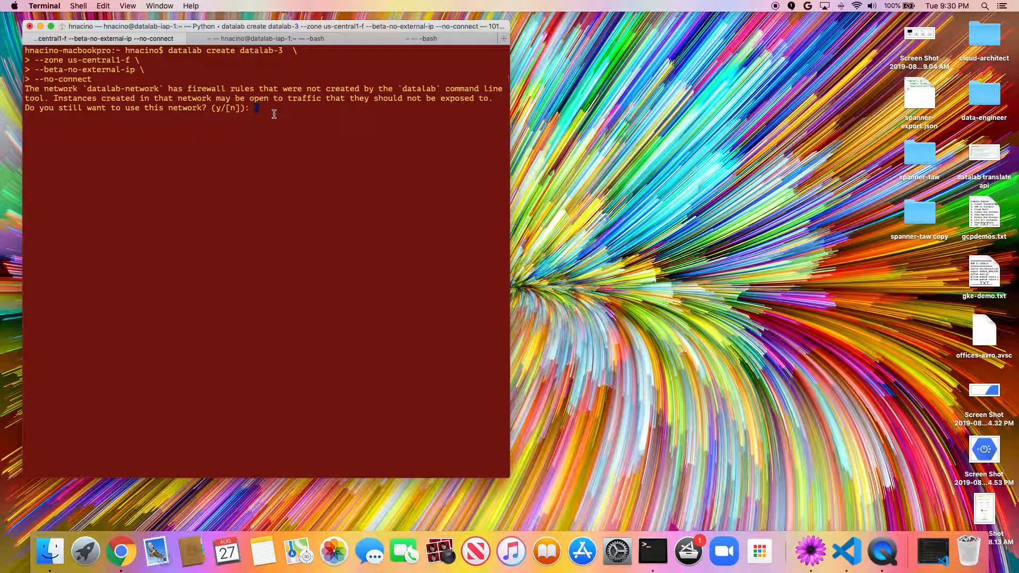
text(y)
key(Return)
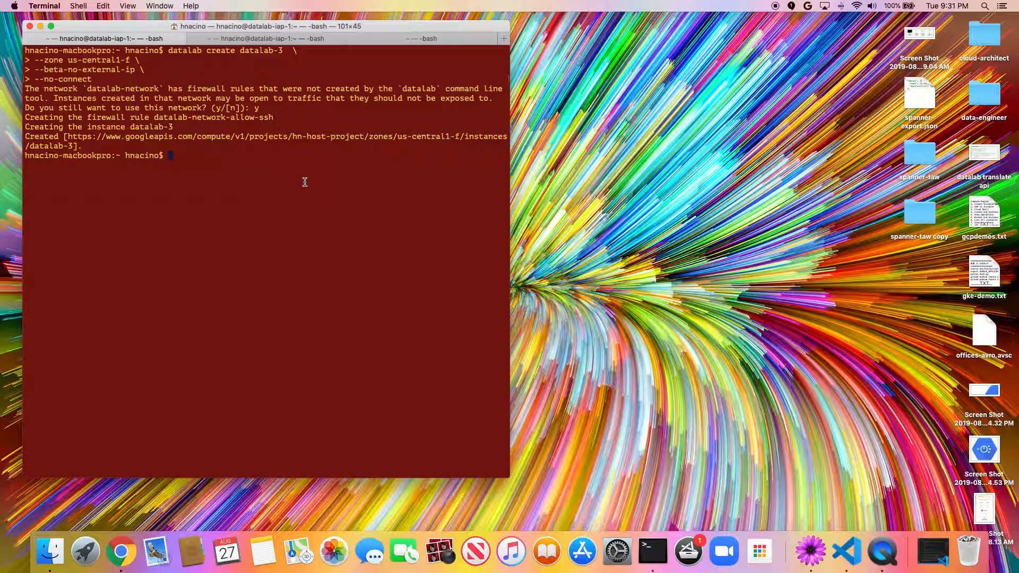
- Switch to the Google Cloud console in Chrome, delete the datalab-network-allow-ssh firewall rule and refresh the rules list
key(ctrl+Right)
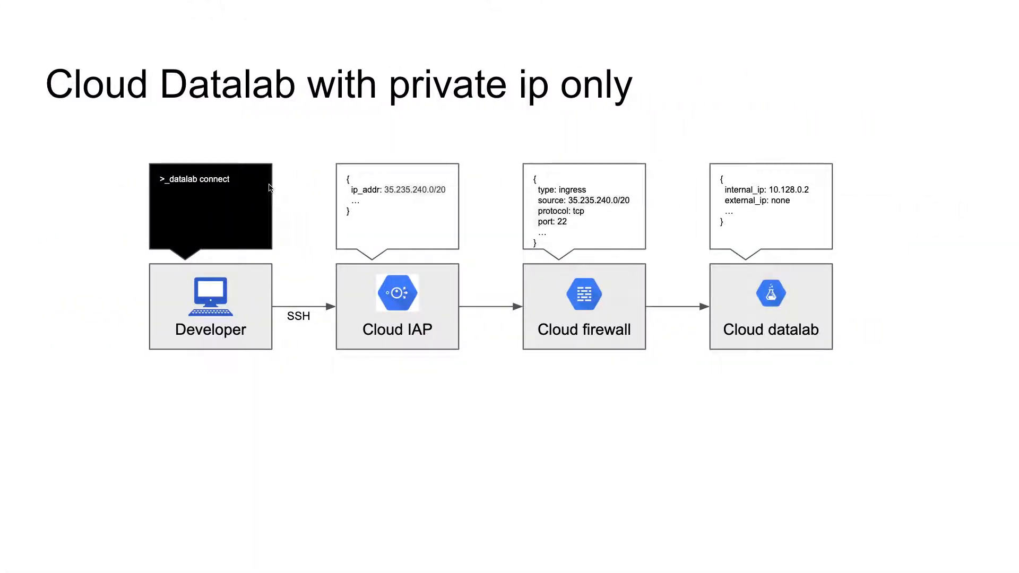
key(ctrl+Right)
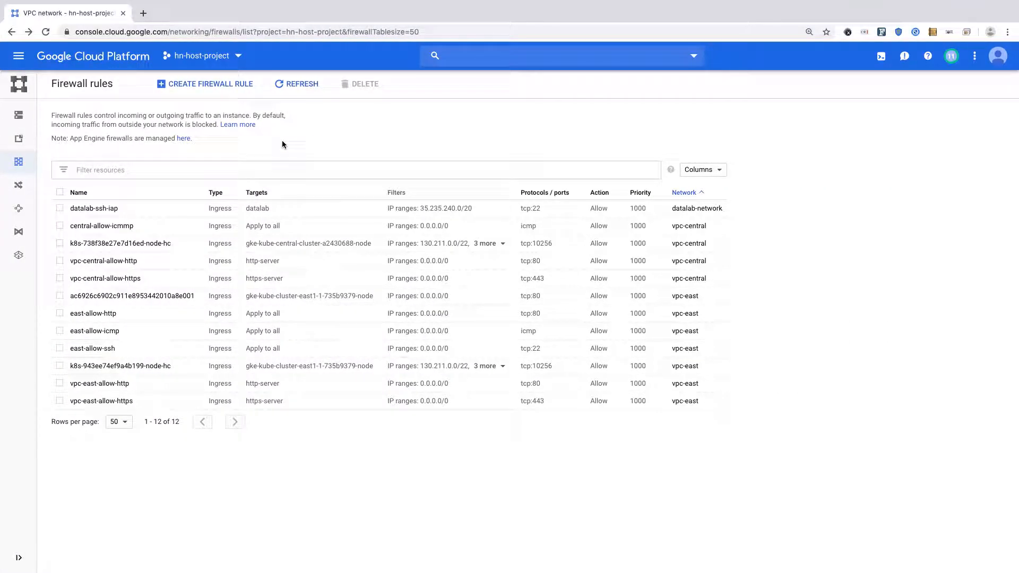
click(301, 85)
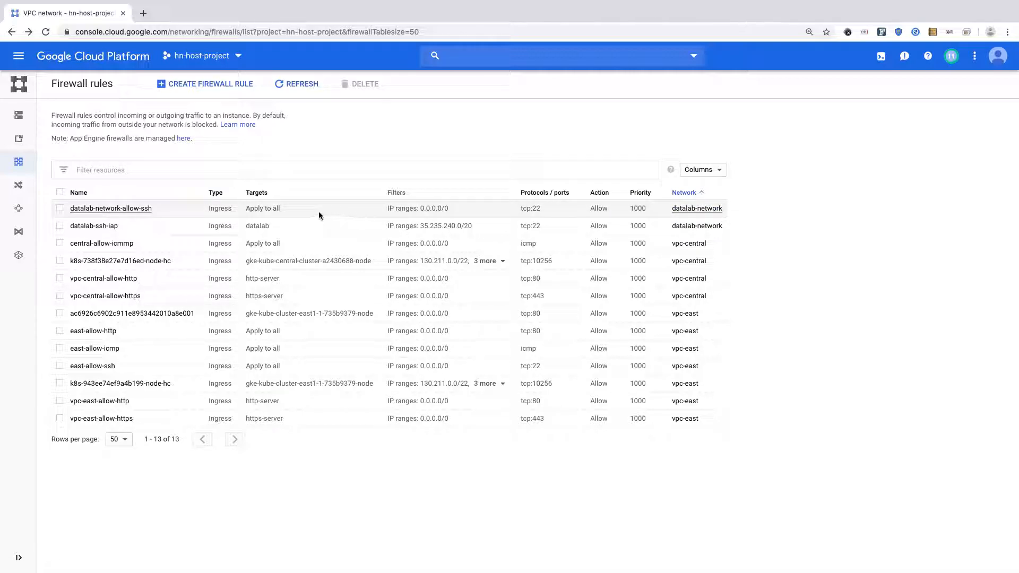
click(59, 208)
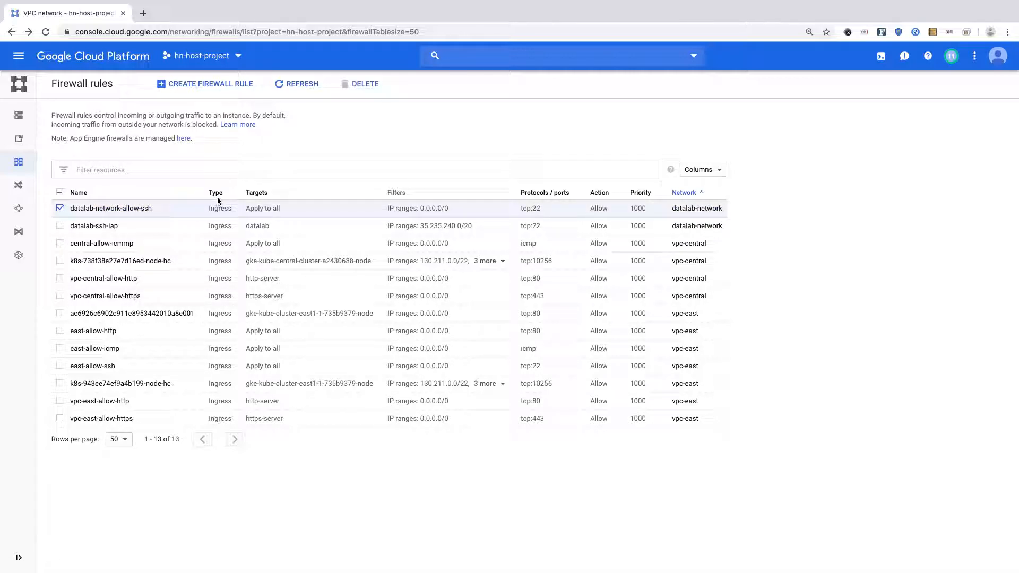
click(351, 86)
click(631, 337)
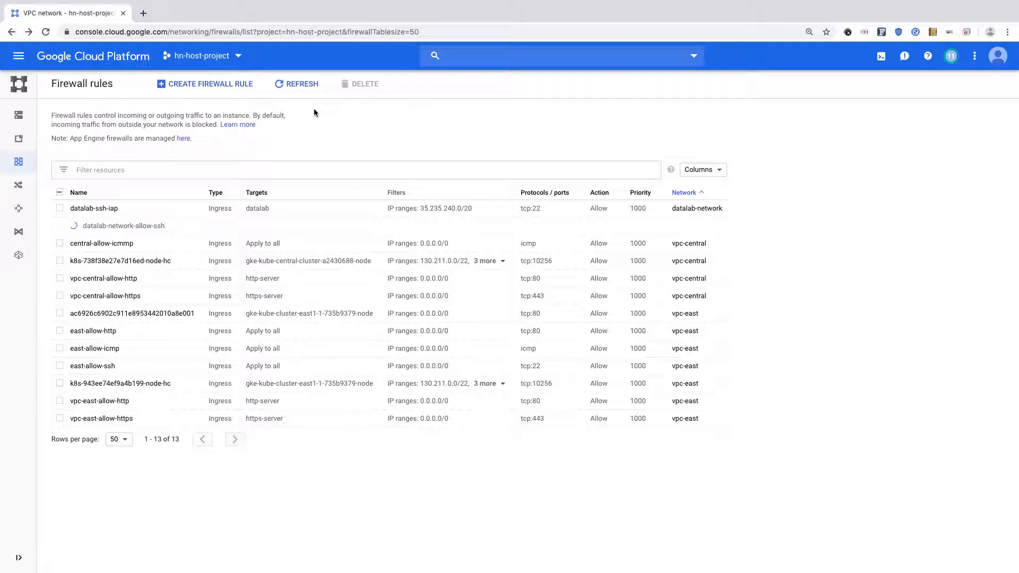
click(300, 86)
click(293, 89)
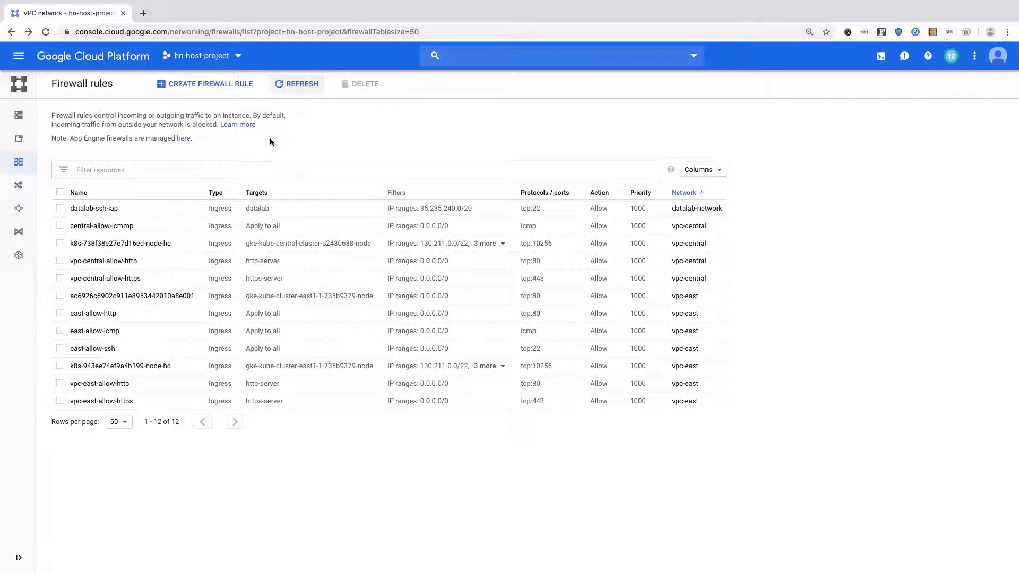
- Open the Compute Engine VM instances list to check the datalab-3 instance
click(23, 62)
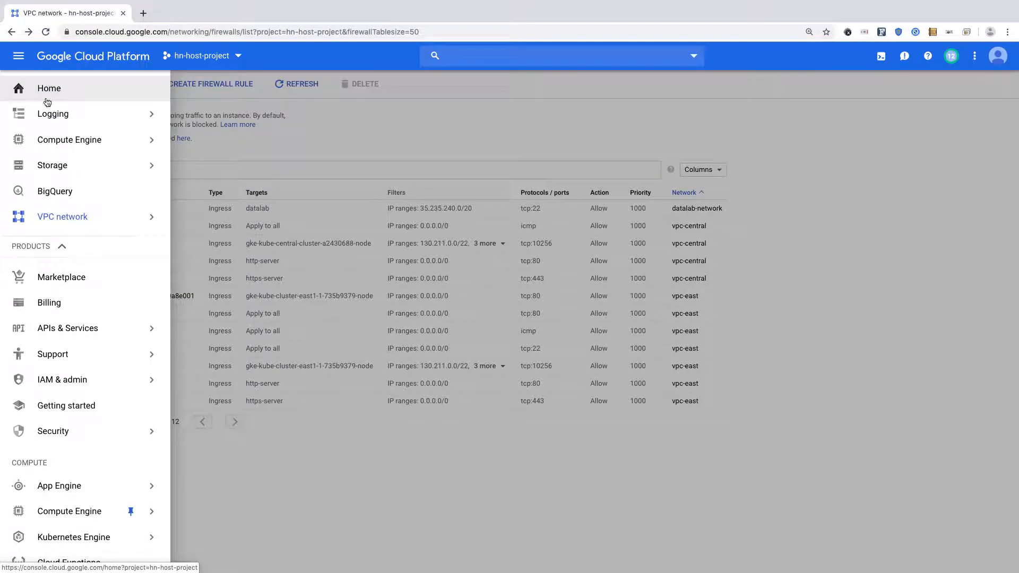
mouse_move(81, 145)
click(212, 151)
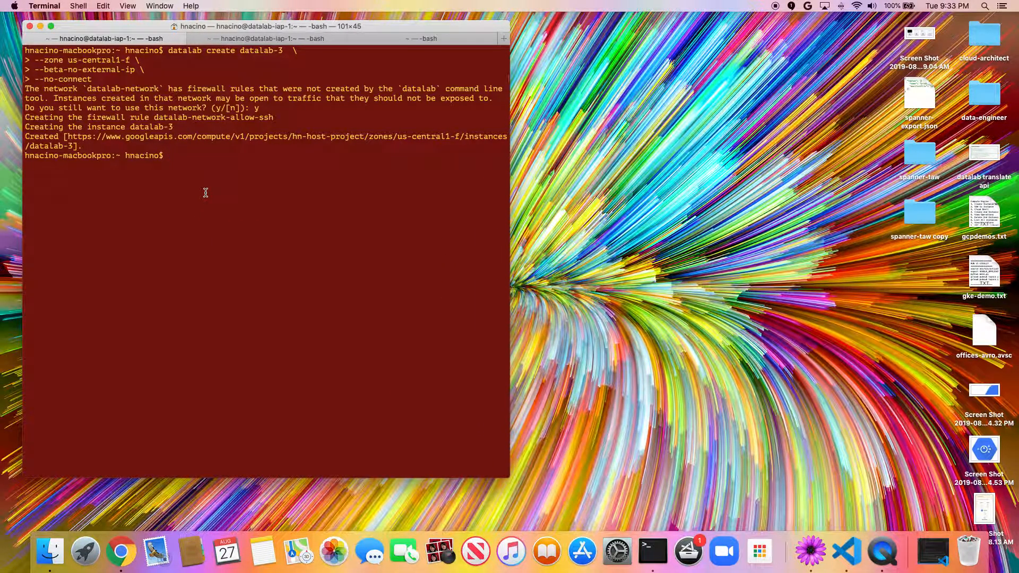
- Connect to the datalab-3 instance from Terminal with the datalab connect command
text(datalab connect datalab-)
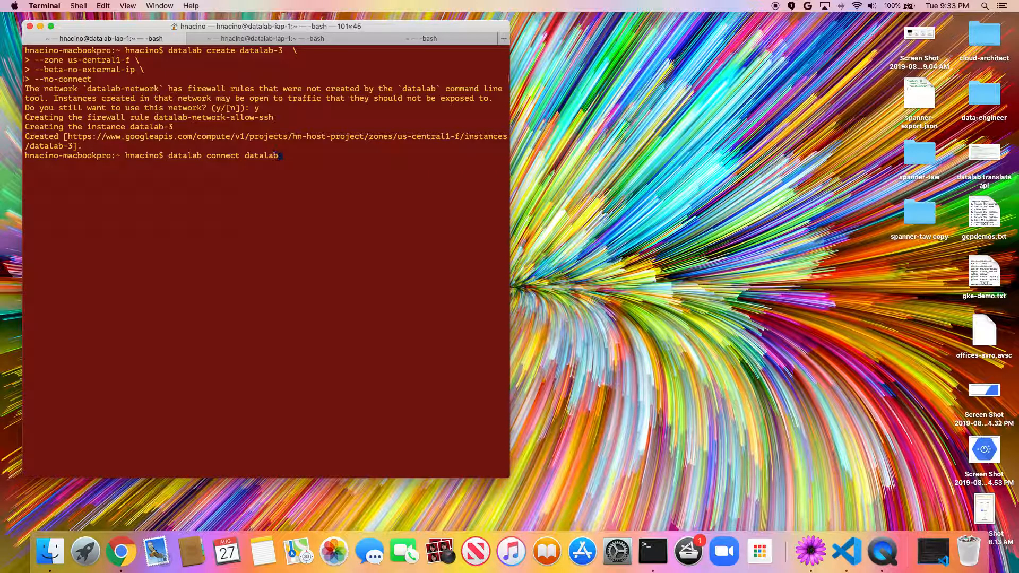
text(3)
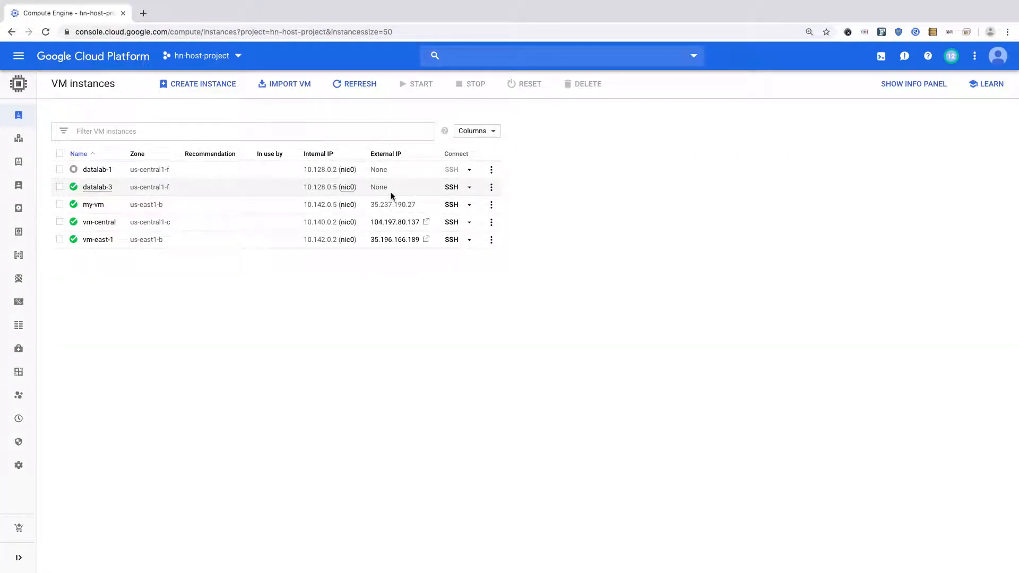
key(ctrl+Left)
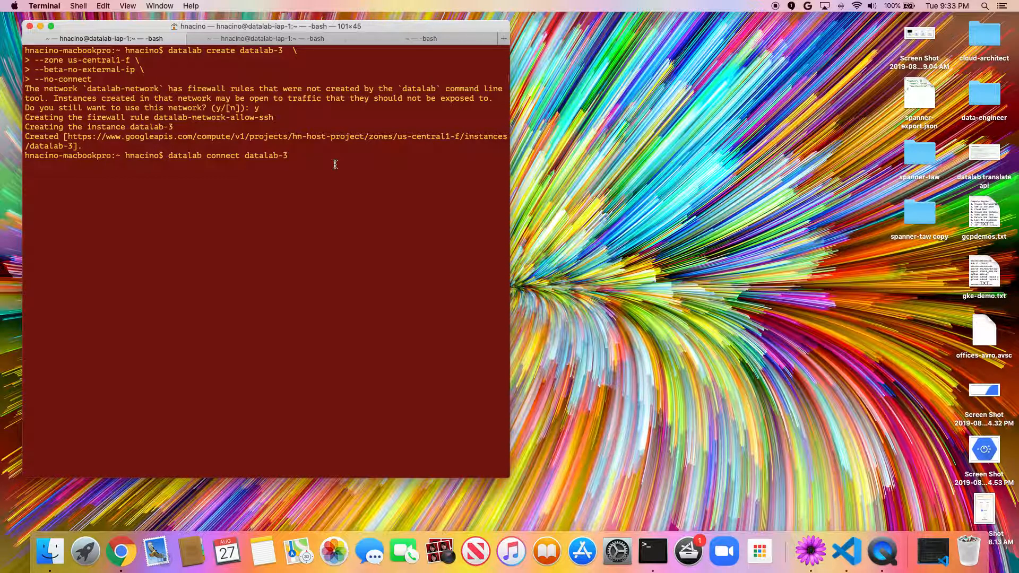
key(Return)
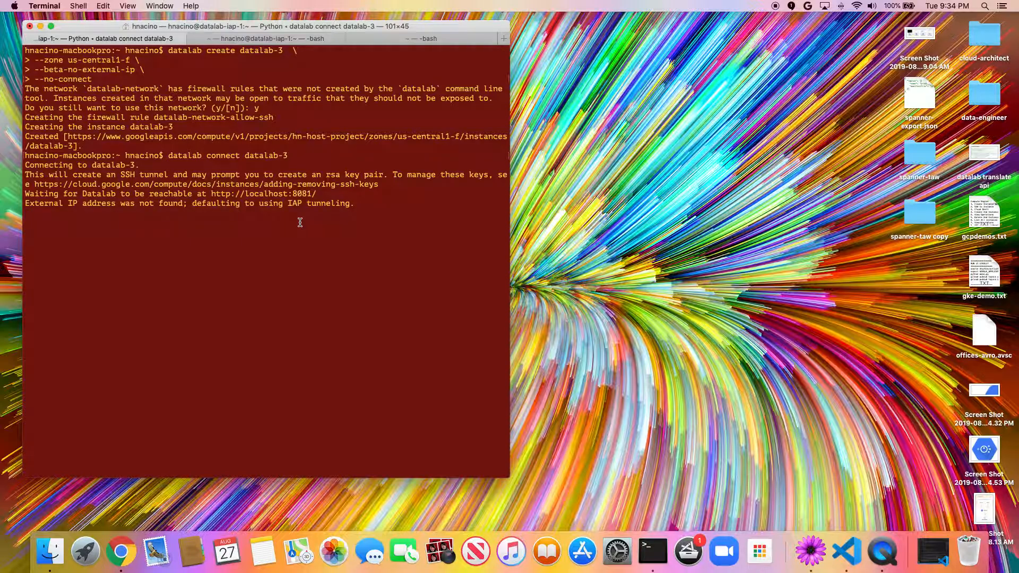
- Switch to Chrome and open the Datalab interface at localhost:8081 in a new tab
click(880, 558)
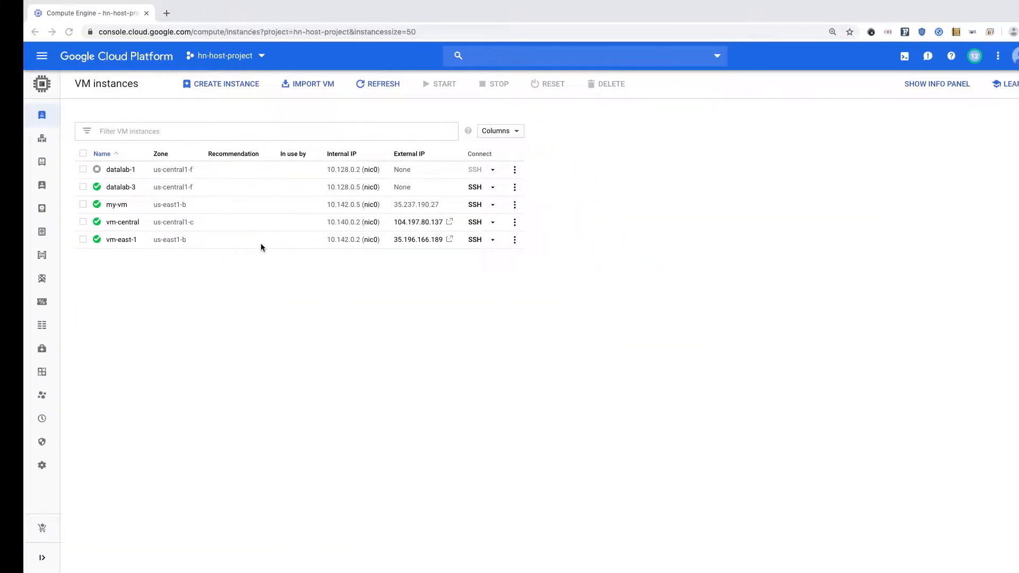
click(166, 13)
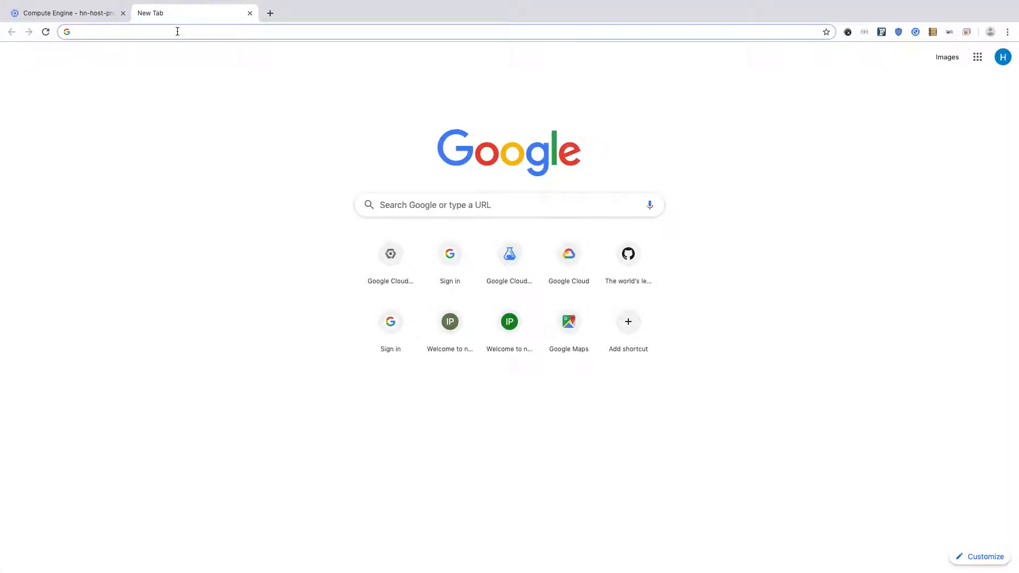
text(localhost:8081)
key(Return)
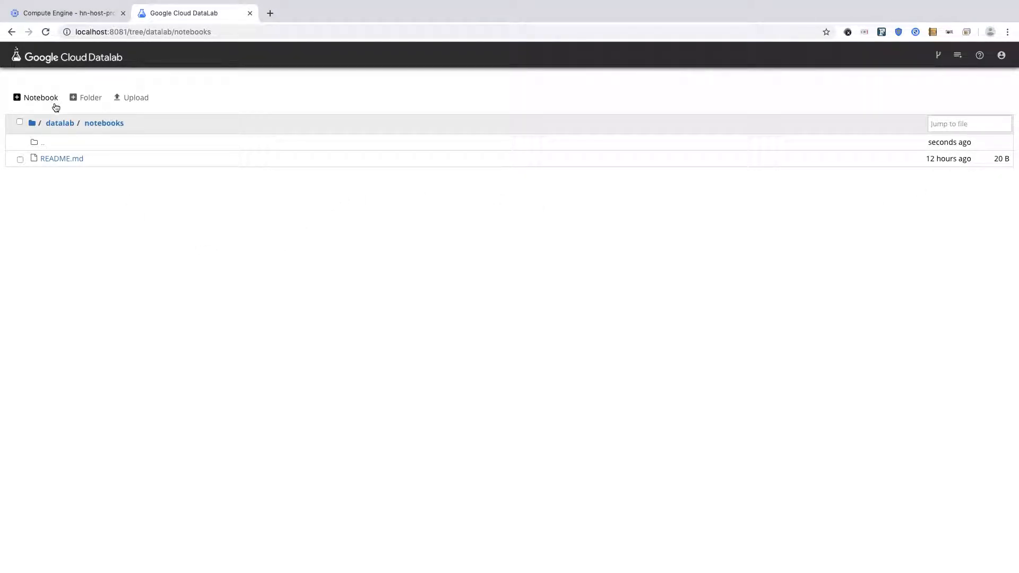
- Create a notebook and run a BigQuery query for id, title and num_characters of the 10 longest wp_namespace 0 entries in publicdata.samples.wikipedia
click(40, 100)
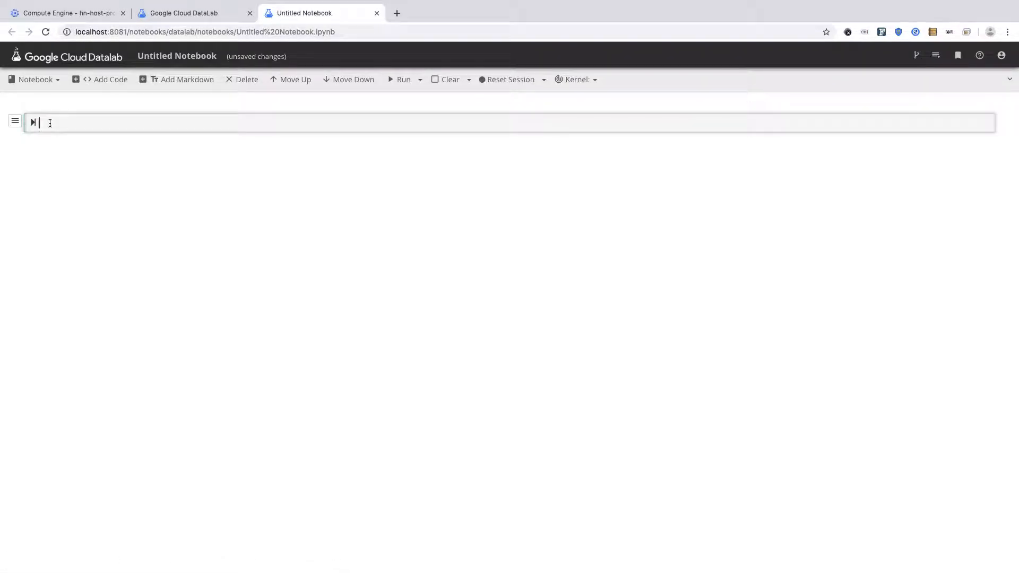
text(%%bq query SELECT id, title, num_characters FROM `publicdata.samples.wikipedia` WHERE wp_namespace = 0 ORDER BY num_characters DESC LIMIT 10)
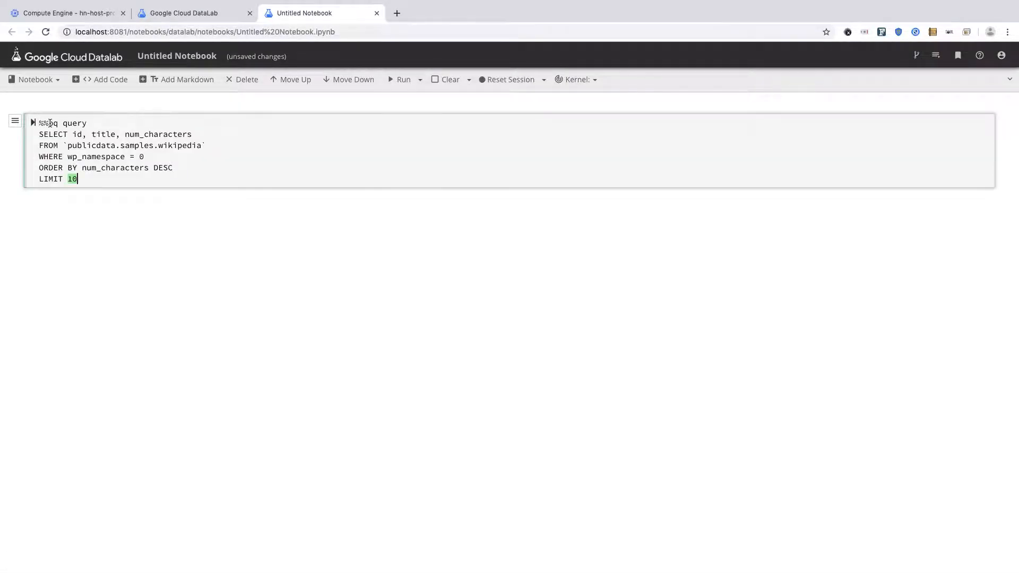
click(156, 124)
click(15, 121)
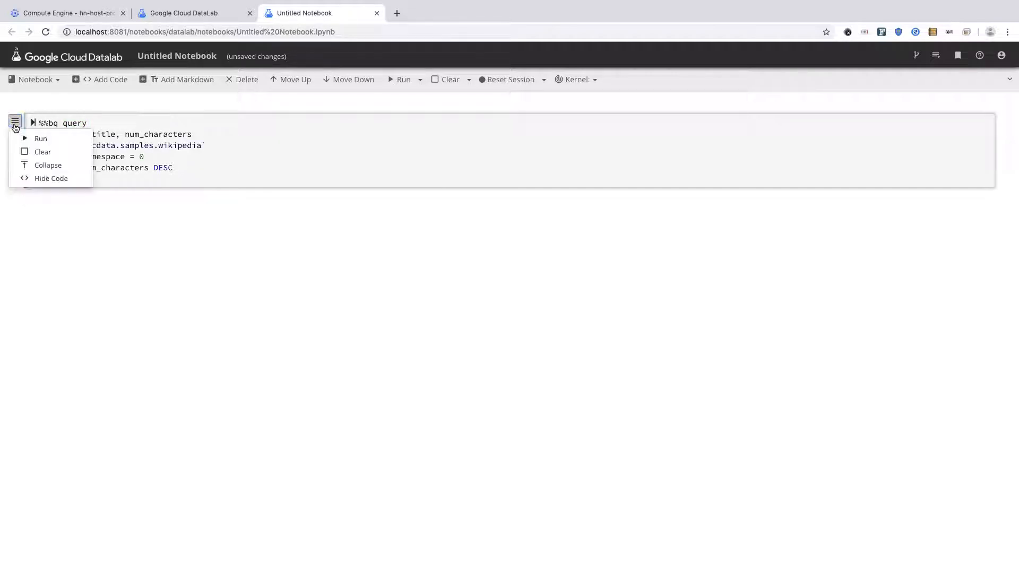
click(51, 143)
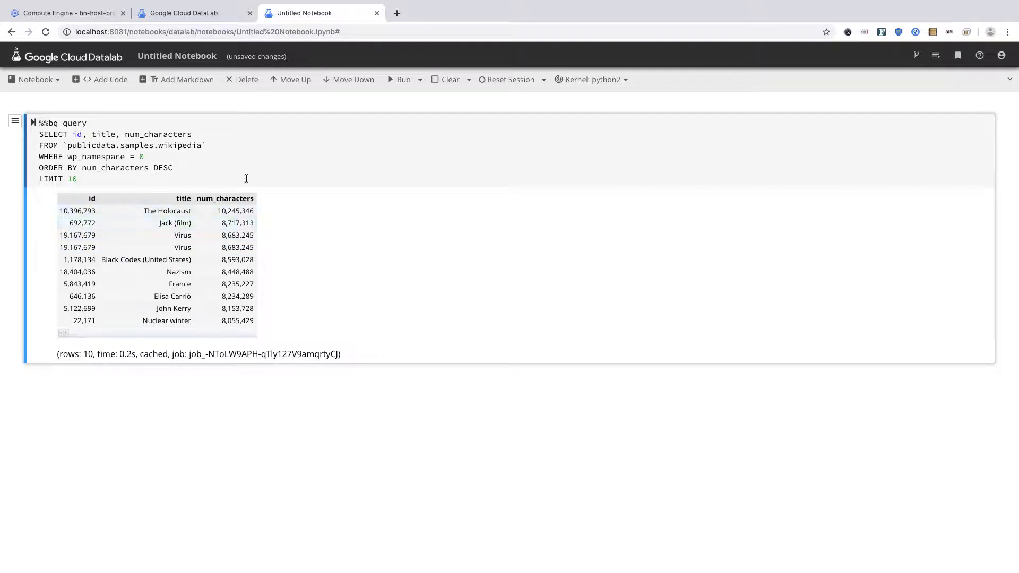
- Review the Private Google access setting of the us-central1 datalab-network subnet in the Cloud console and open the firewall rules list
click(73, 16)
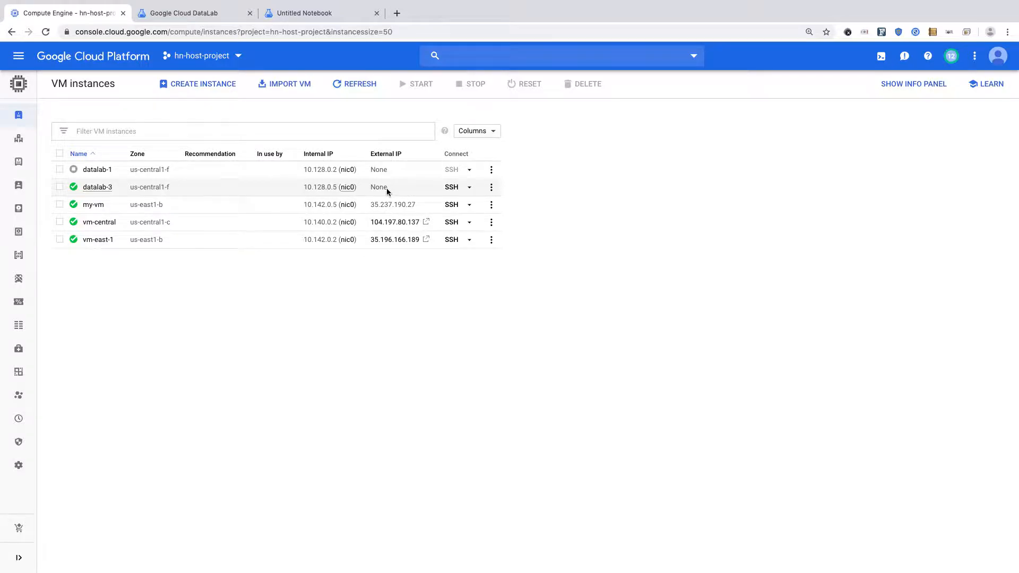
click(20, 62)
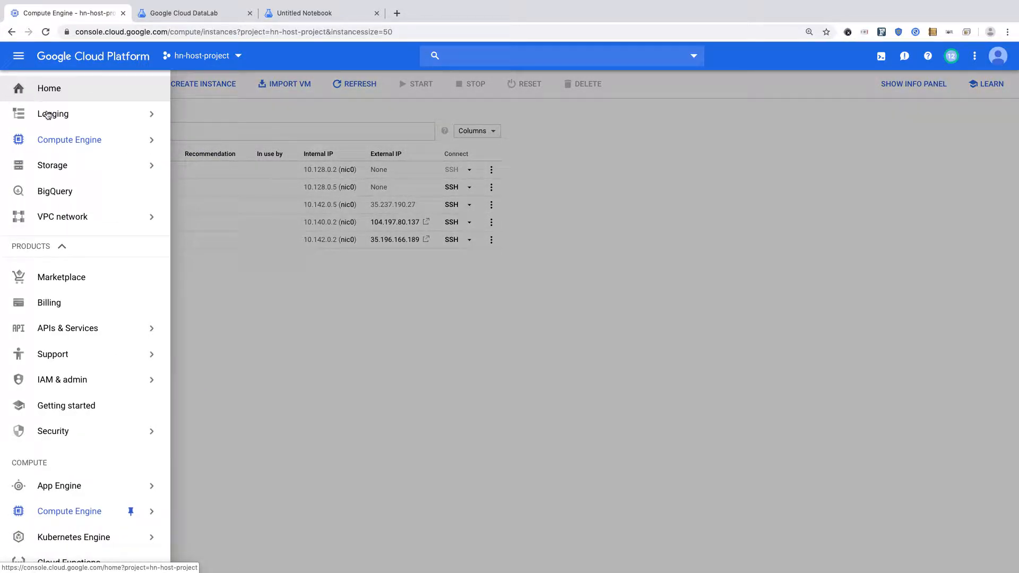
mouse_move(84, 227)
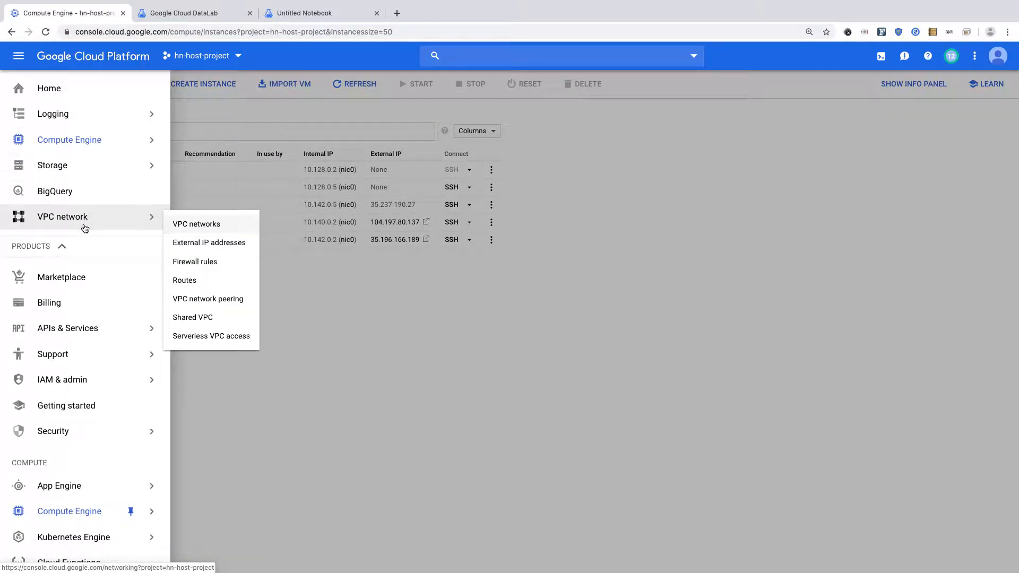
click(196, 226)
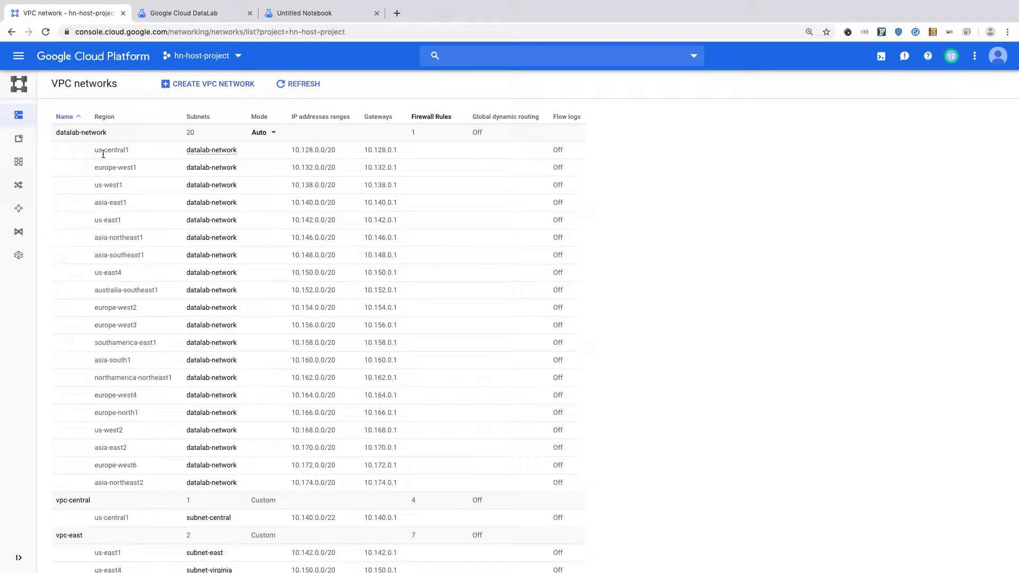
click(194, 154)
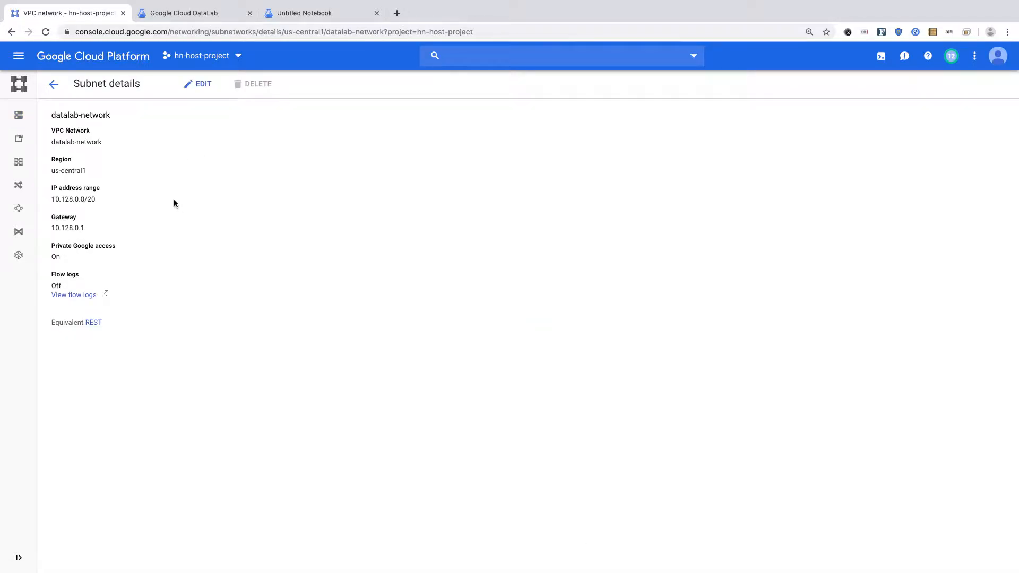
double_click(56, 257)
click(150, 256)
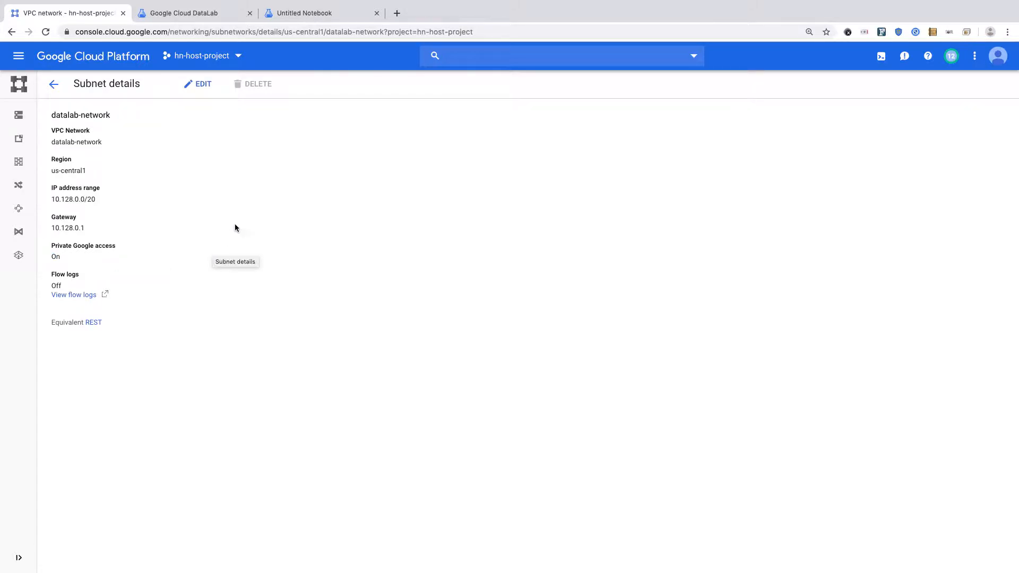
click(23, 163)
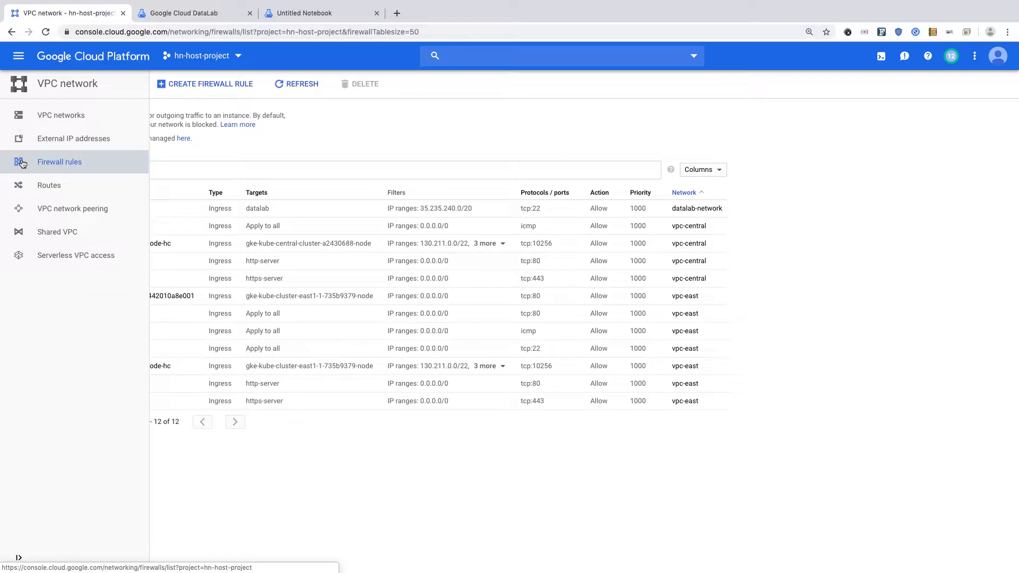